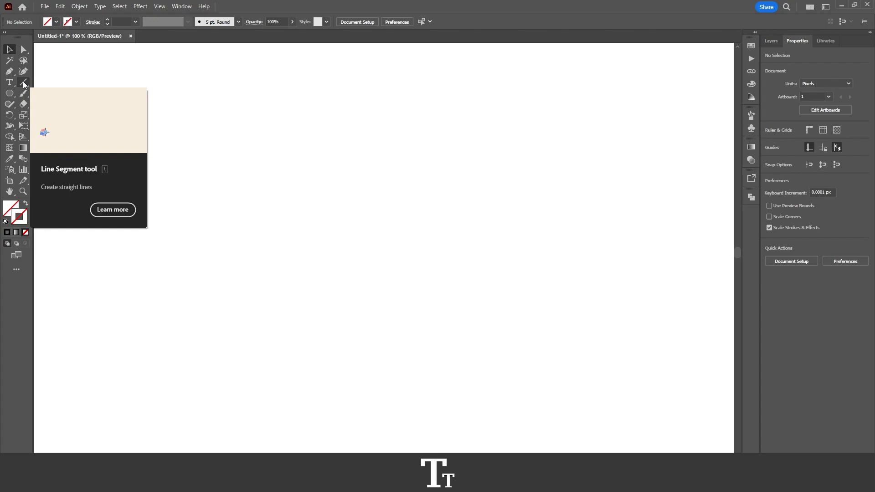
Activate the Line Segment tool and set a black stroke with no fill
left_click(24, 84)
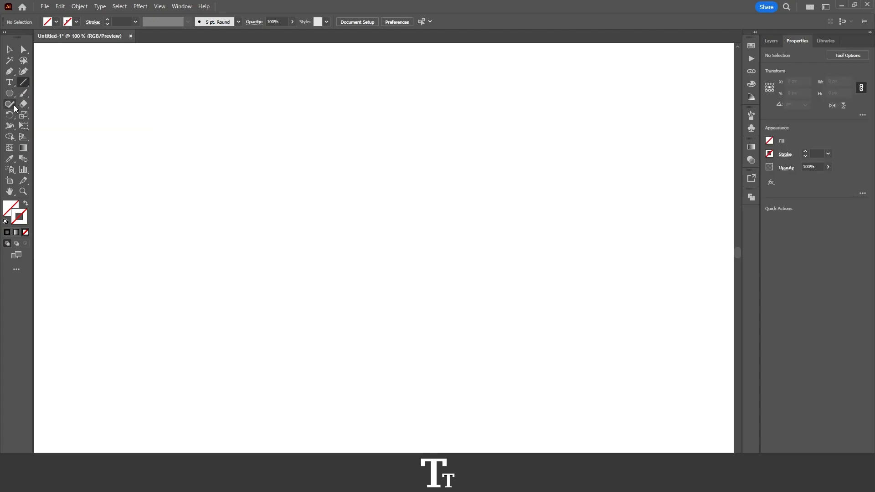
left_click(12, 208)
left_click(11, 205)
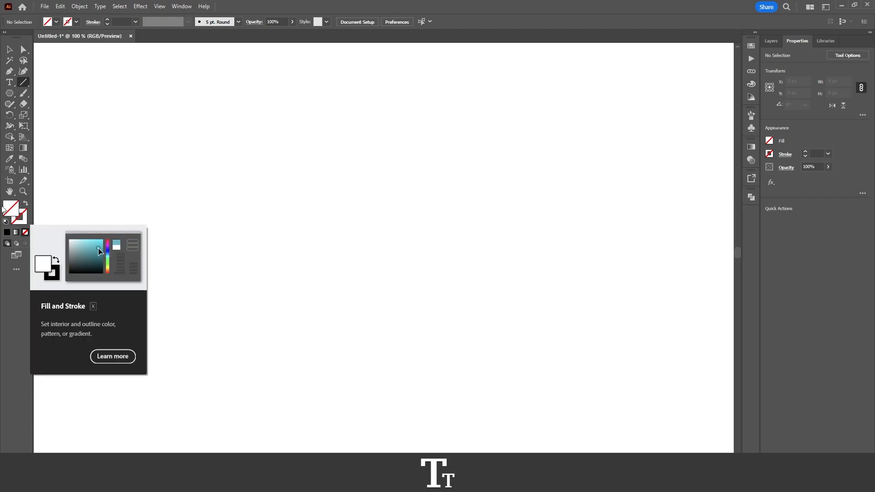
left_click(25, 217)
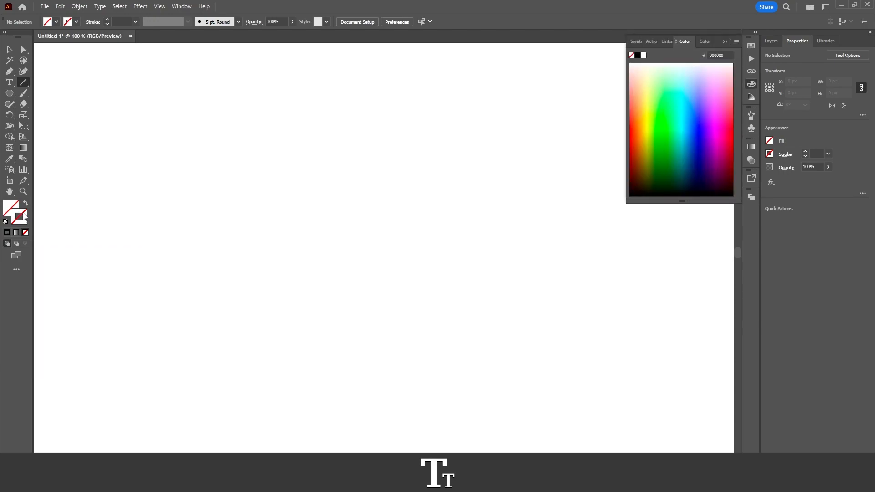
left_click(6, 233)
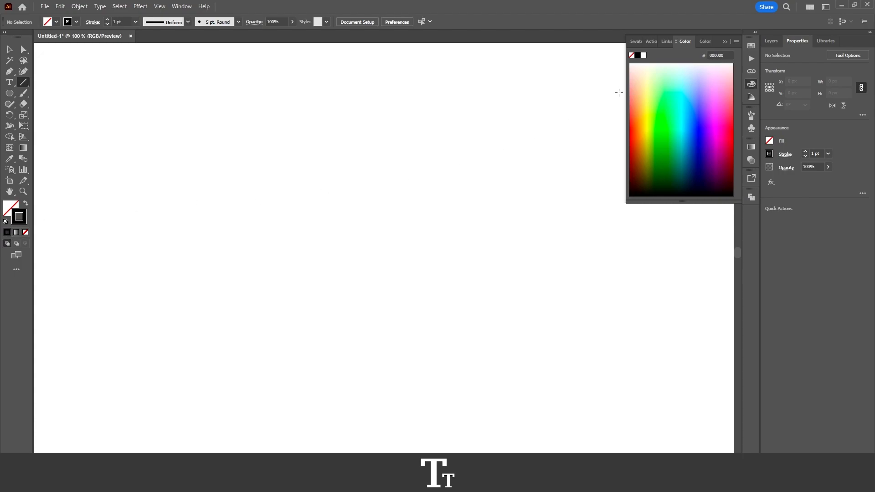
left_click(726, 44)
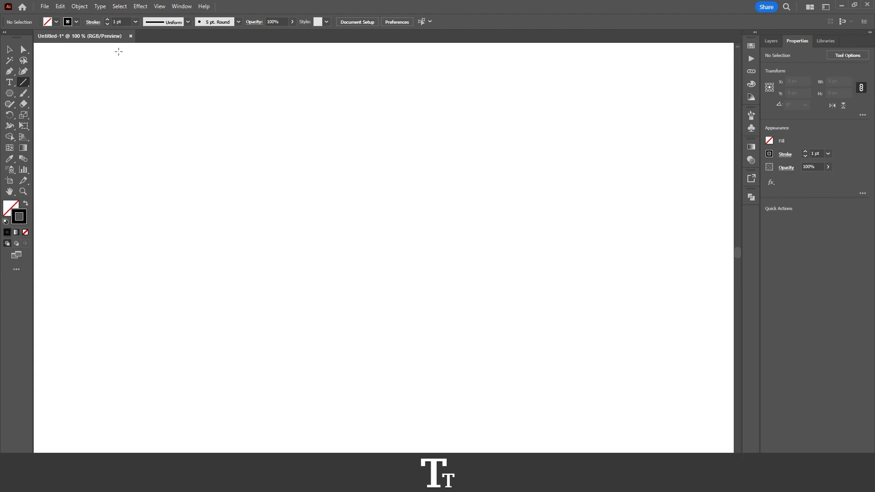
Set the stroke weight to 5 pt and draw a horizontal line about 585 px long across the upper part of the canvas
left_click(114, 21)
type("5")
key("Return")
left_click_drag(201, 161, 530, 162)
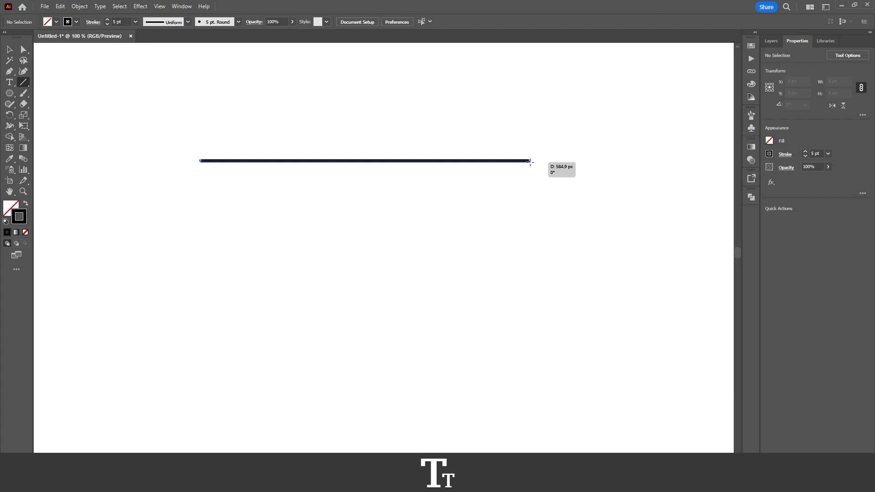
left_click_drag(530, 161, 530, 162)
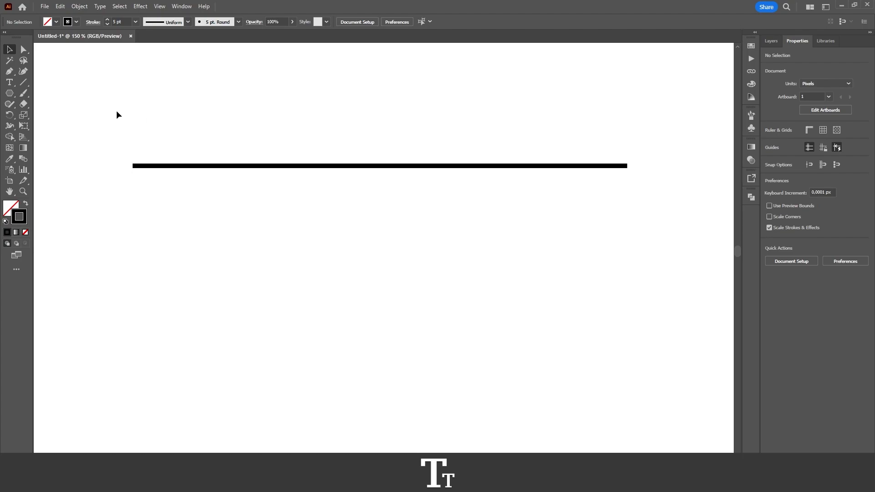
Select the horizontal line and give its stroke round caps
left_click_drag(107, 111, 660, 220)
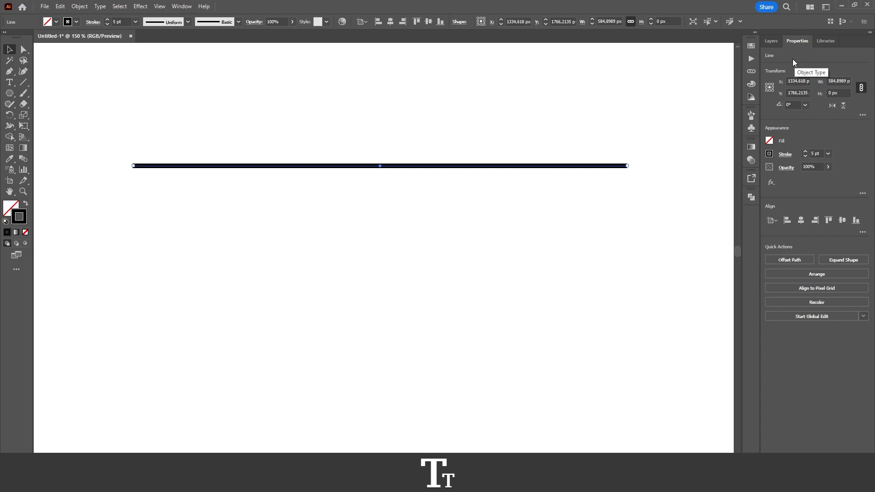
left_click(181, 7)
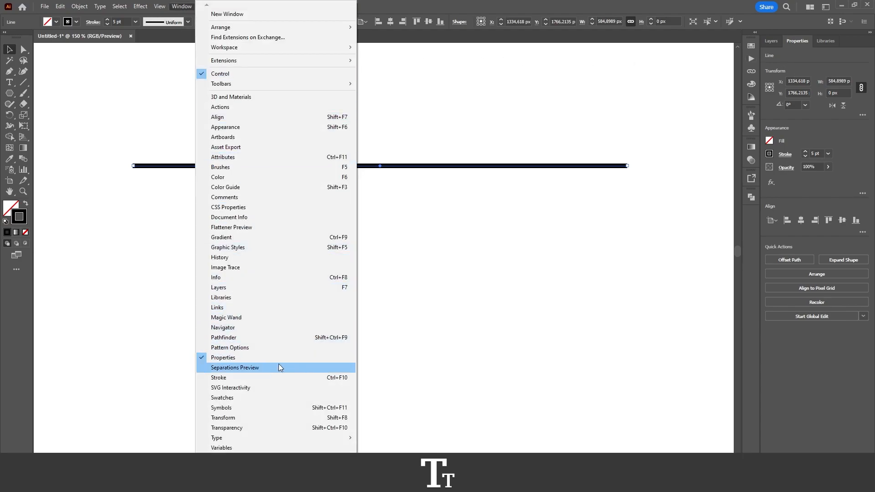
left_click(151, 4)
left_click(143, 5)
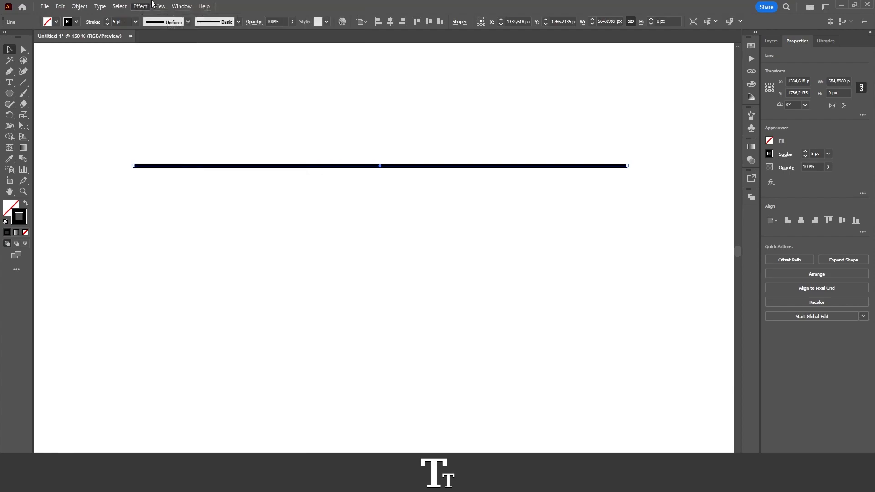
left_click(93, 23)
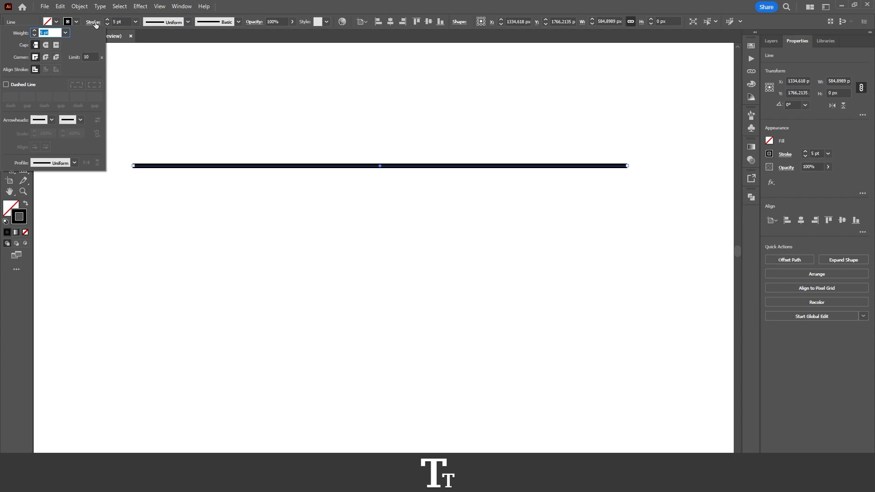
left_click(95, 23)
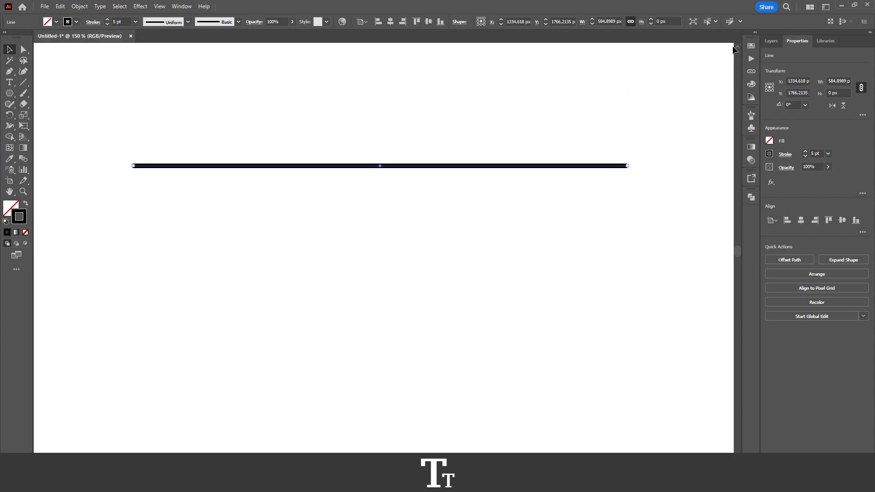
left_click(785, 156)
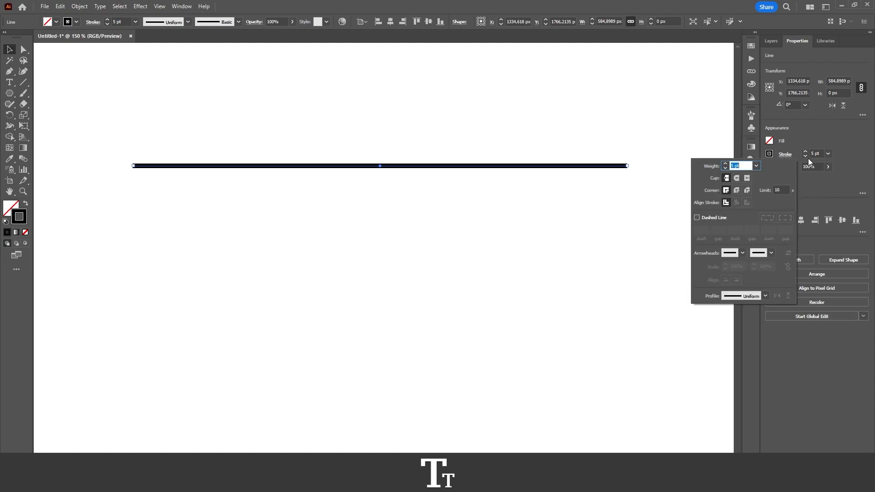
left_click(737, 178)
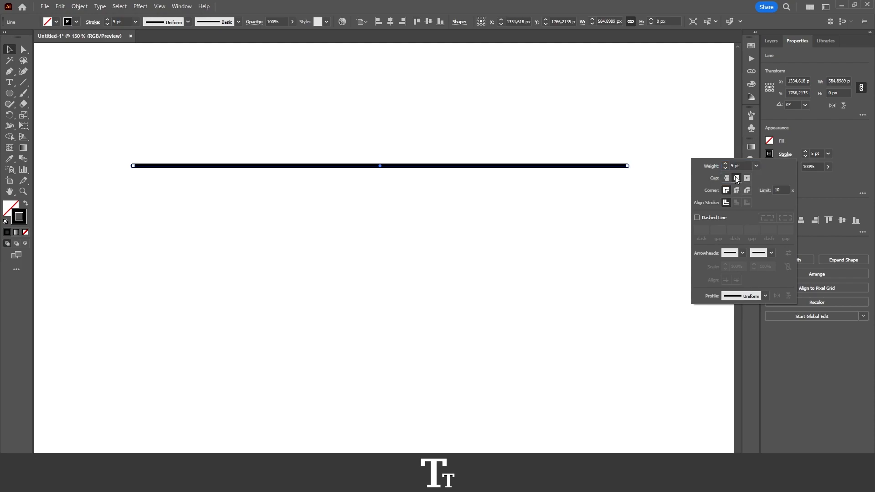
Turn the line's stroke into a dashed line with a dash length of 0 pt
left_click(697, 218)
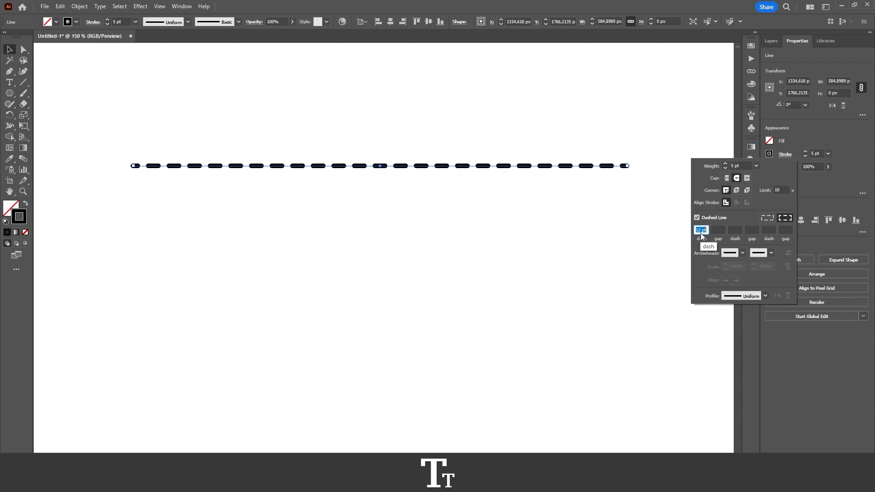
type("0")
key("Tab")
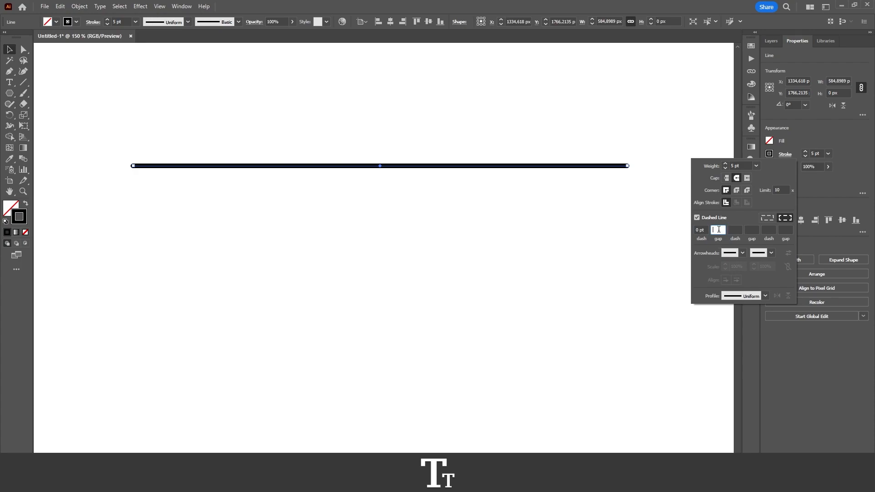
Set the gap between the line's dots to 25 pt and deselect the line
scroll(718, 230, "up", 10)
scroll(719, 230, "down", 10)
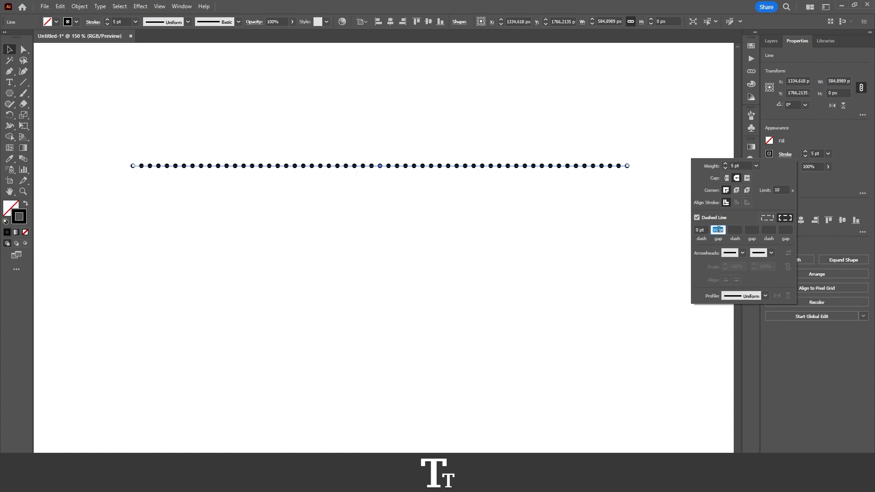
scroll(717, 230, "up", 1)
scroll(718, 230, "up", 3)
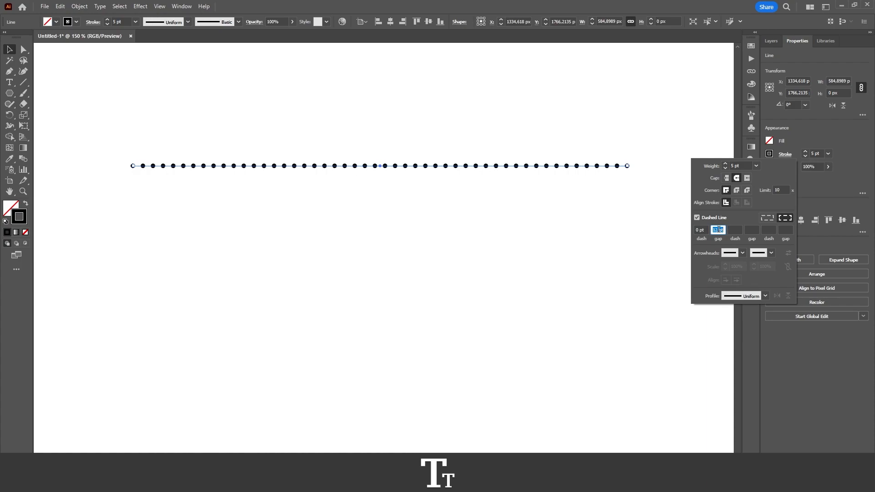
scroll(718, 229, "down", 1)
scroll(718, 229, "up", 1)
scroll(718, 230, "up", 4)
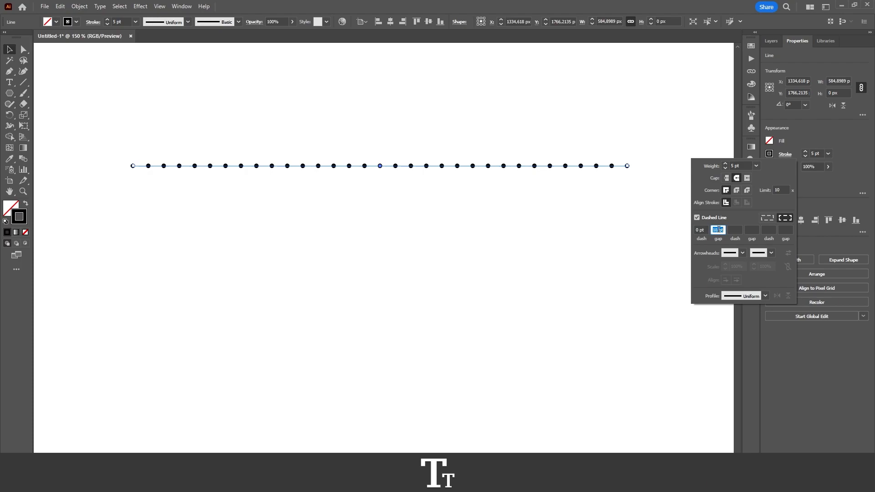
scroll(717, 230, "up", 7)
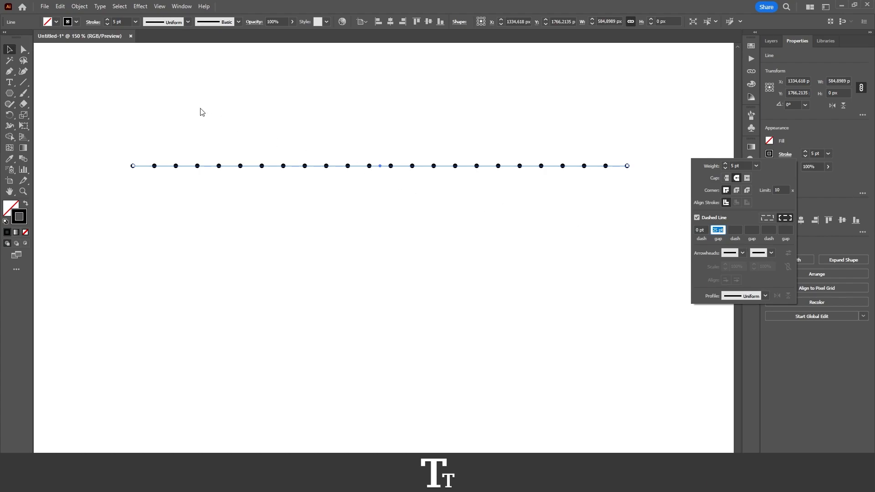
left_click(146, 94)
Examine the dotted line and review its dash and gap values in the stroke options
scroll(506, 125, "down", 1)
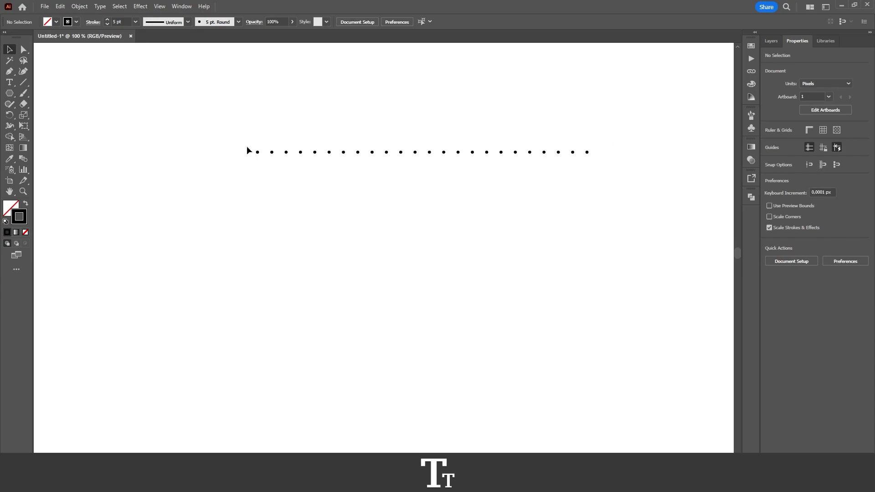
scroll(471, 136, "up", 1)
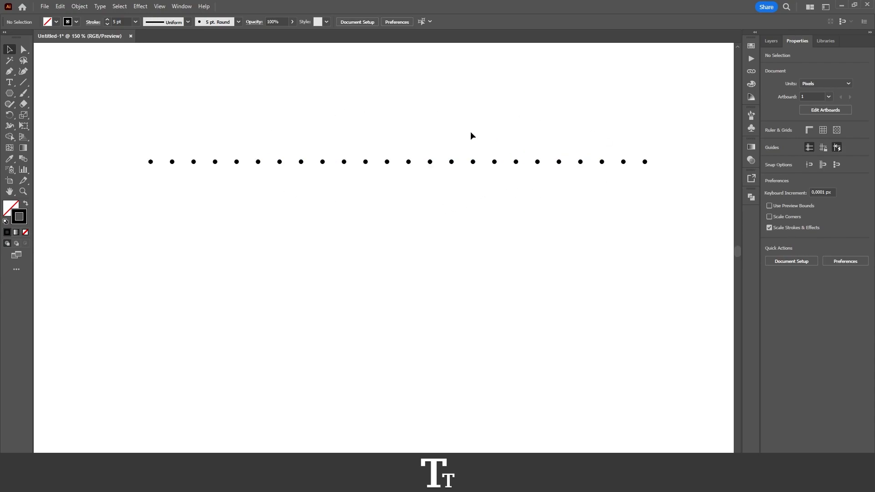
left_click(430, 161)
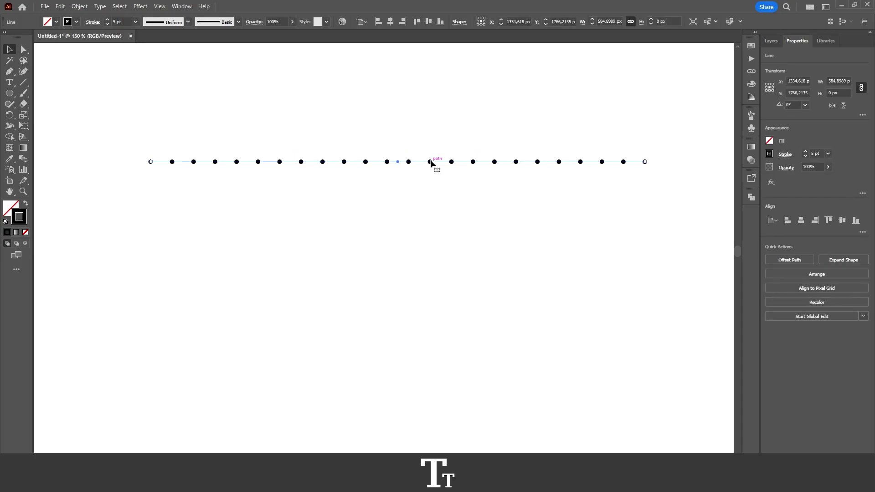
left_click(785, 155)
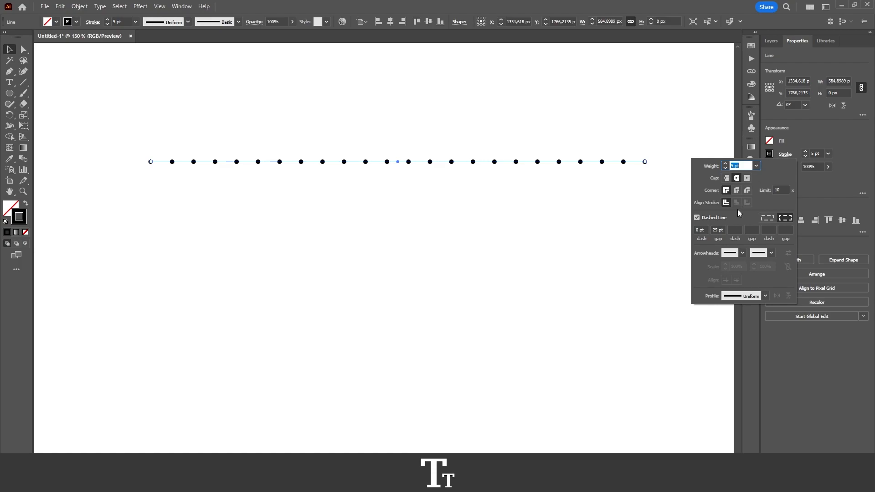
left_click(718, 229)
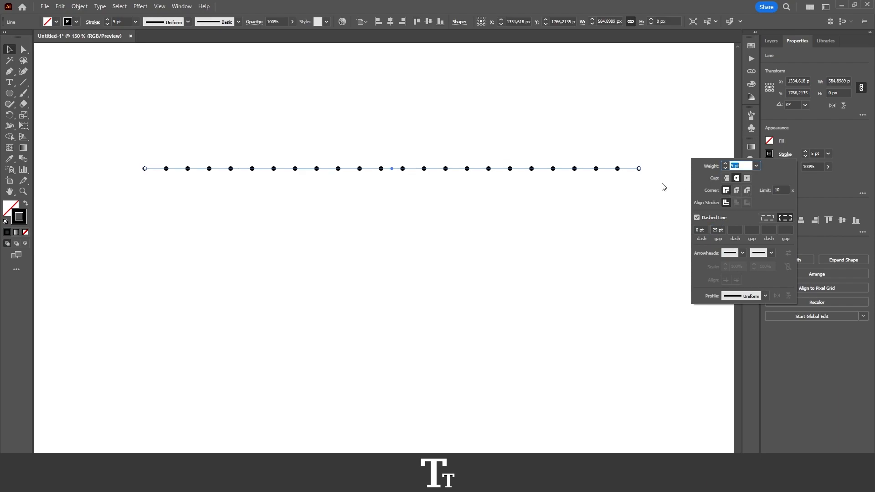
left_click(660, 182)
left_click(660, 173)
left_click_drag(662, 147, 651, 157)
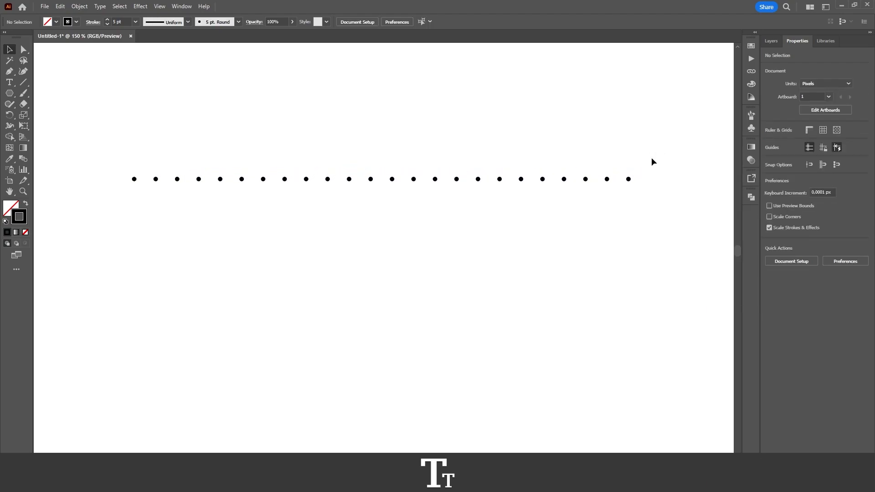